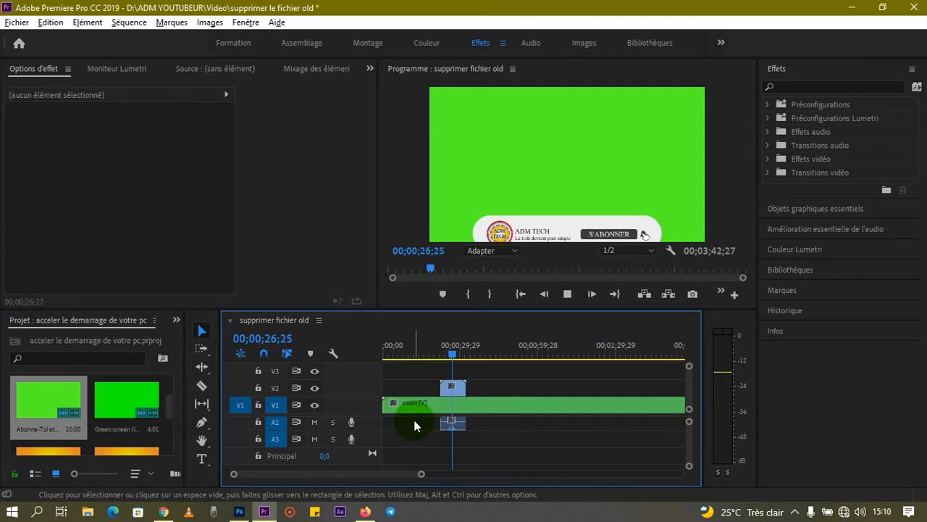
# Stop playback and add the 4:08 Abonne-Toi green-screen clip to track V2, a short gap after the existing overlay clip.
pyautogui.press('space')
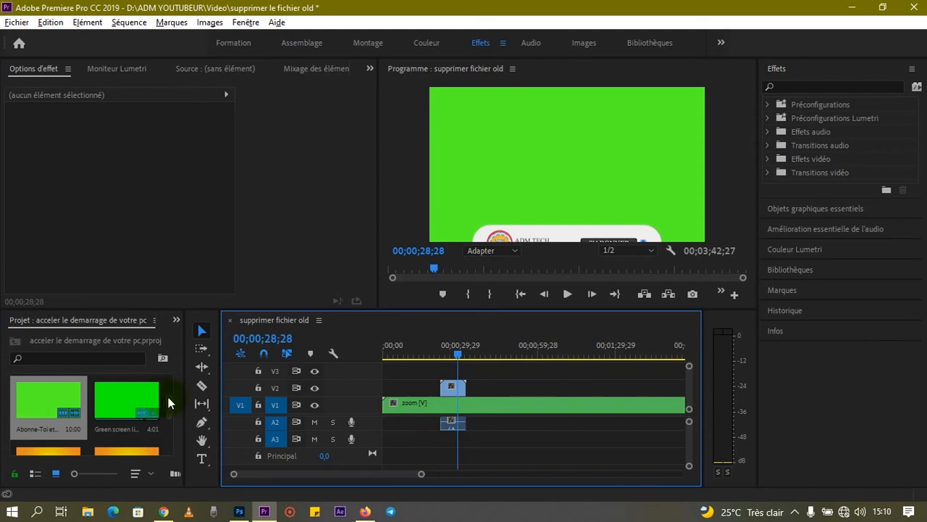
pyautogui.click(263, 400)
pyautogui.click(171, 403)
pyautogui.scroll(2, 172, 395)
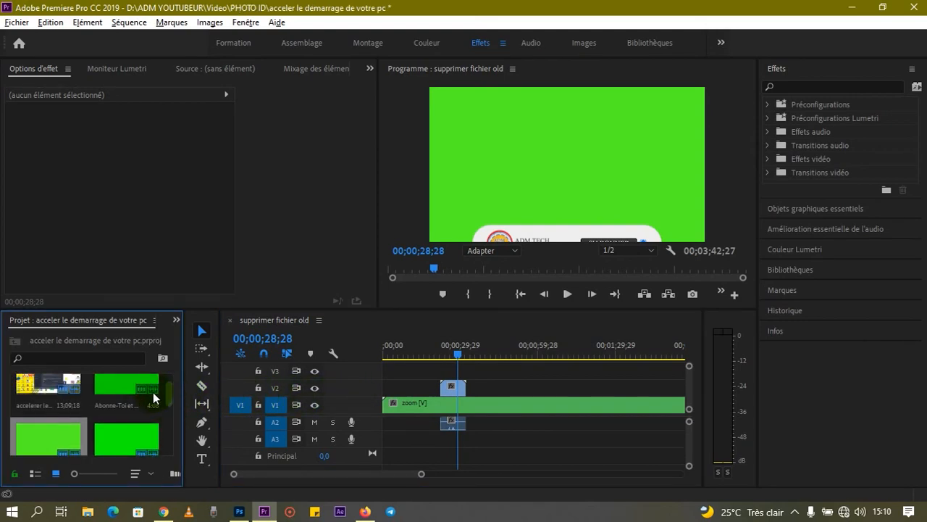
pyautogui.click(124, 391)
pyautogui.moveTo(124, 391); pyautogui.dragTo(489, 399)
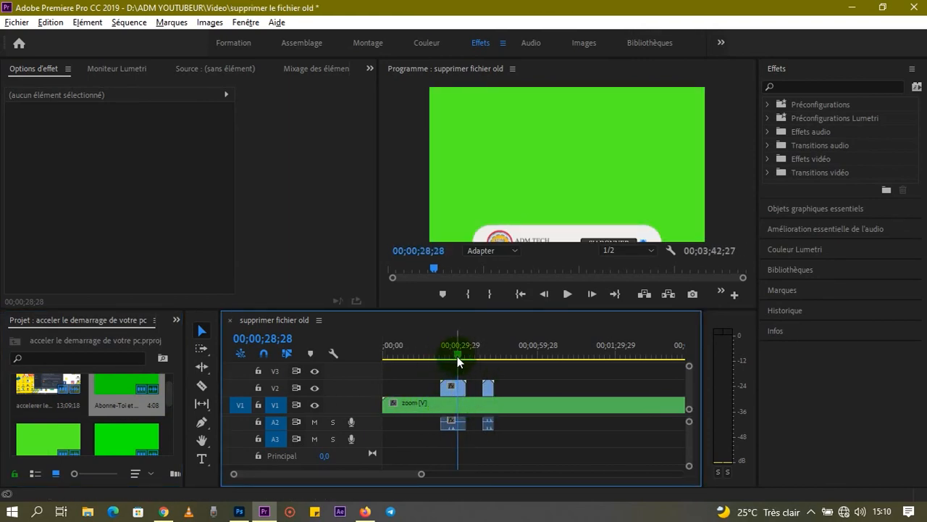
# Play the sequence from just before the second green-screen clip to preview it over the main video.
pyautogui.moveTo(457, 357); pyautogui.dragTo(481, 368)
pyautogui.press('space')
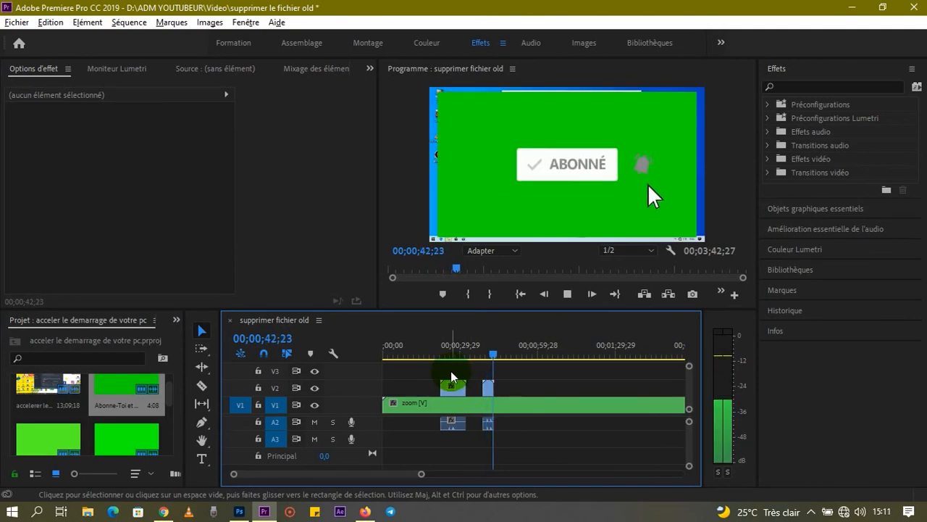
pyautogui.press('space')
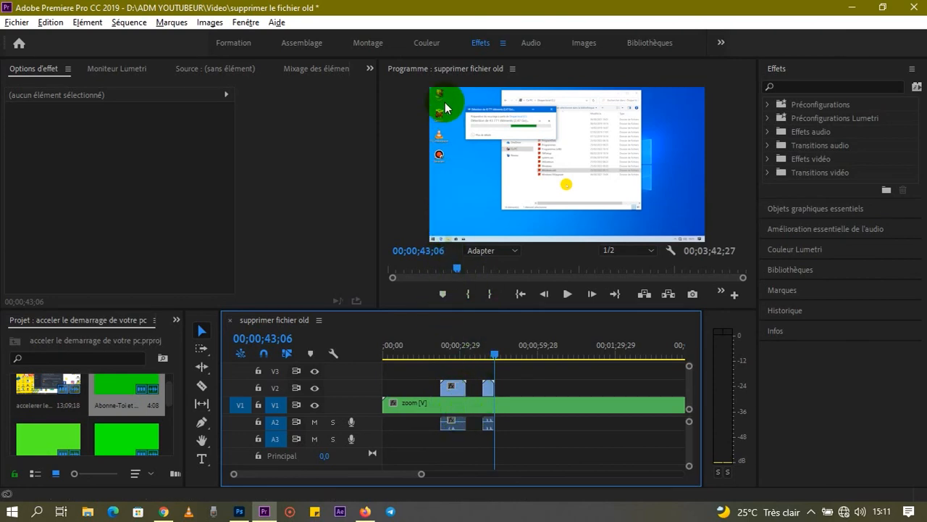
pyautogui.moveTo(435, 8)
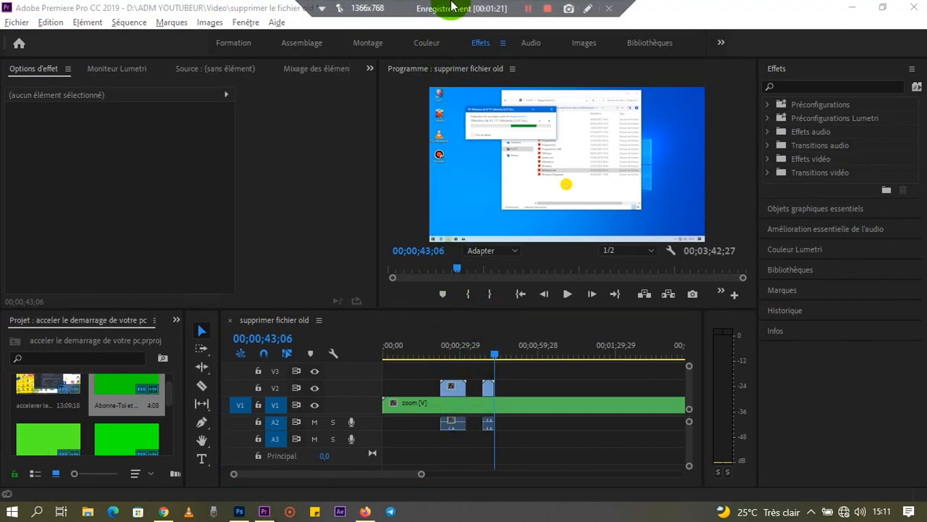
pyautogui.click(588, 13)
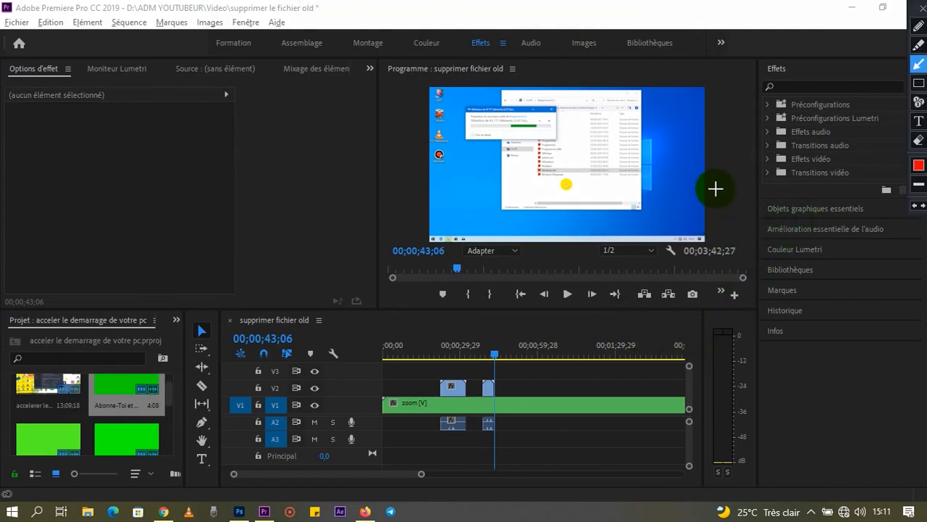
pyautogui.moveTo(691, 152)
pyautogui.mouseDown()
pyautogui.moveTo(733, 89)
pyautogui.moveTo(771, 69)
pyautogui.moveTo(766, 80)
pyautogui.mouseUp()
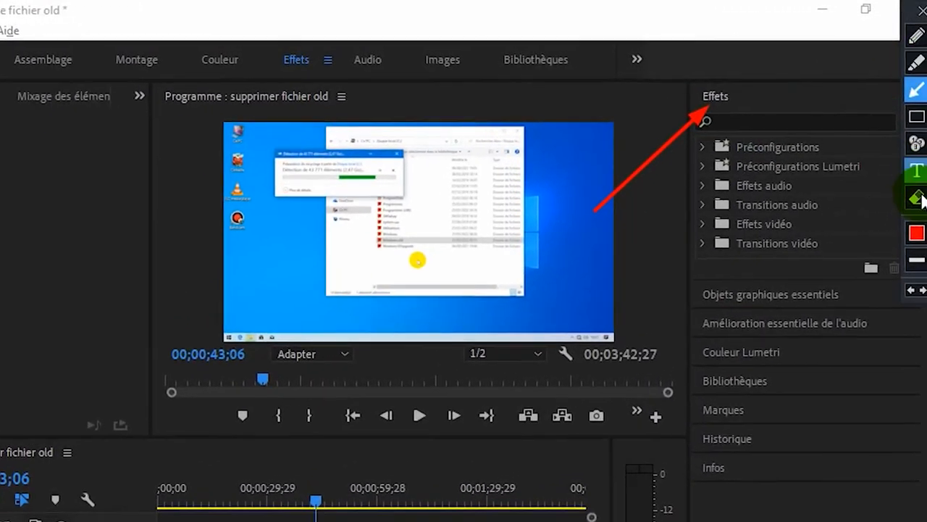
pyautogui.click(916, 116)
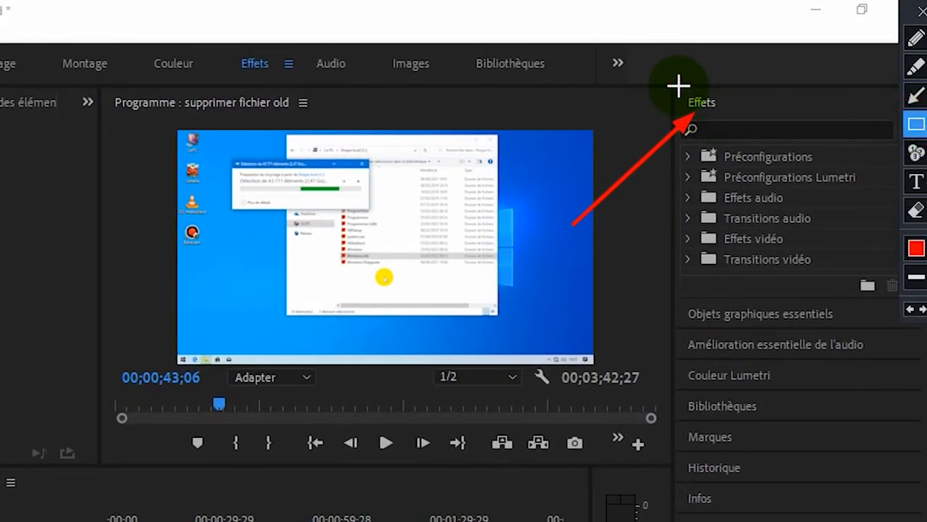
pyautogui.moveTo(679, 87); pyautogui.dragTo(739, 114)
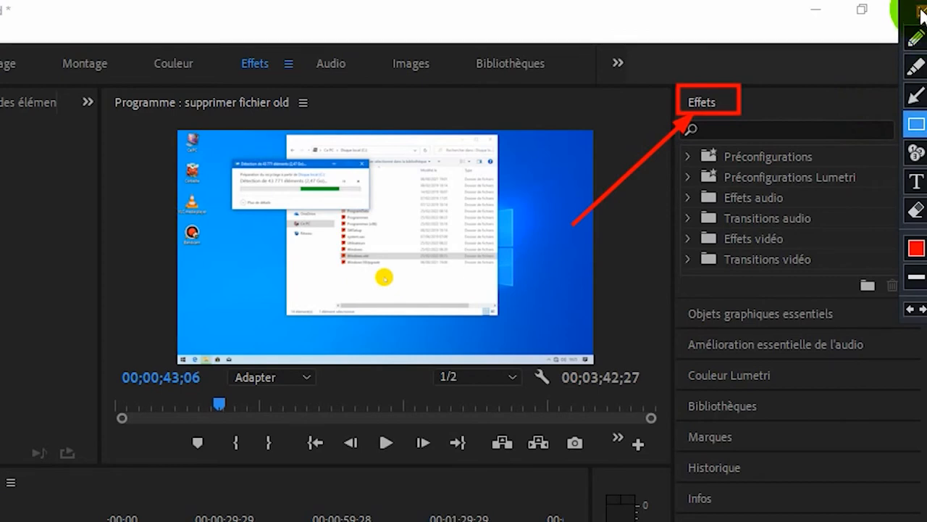
pyautogui.click(910, 310)
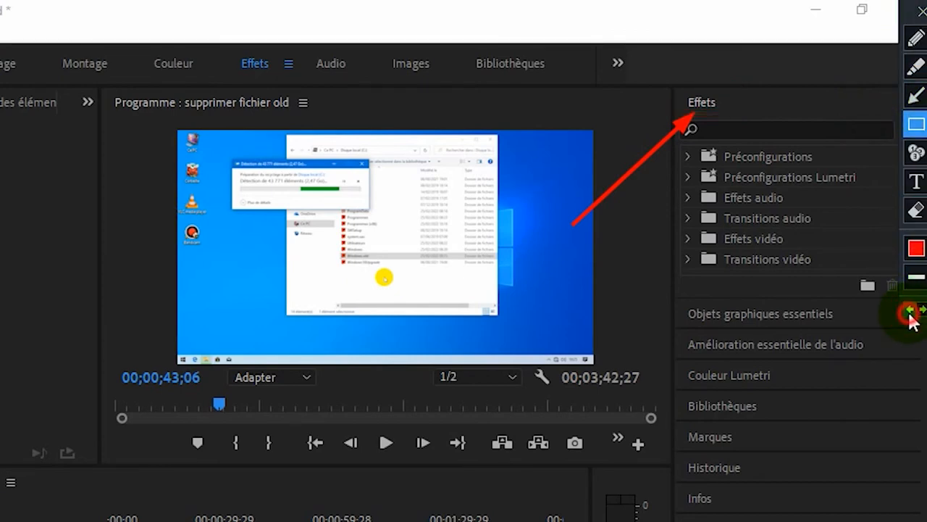
pyautogui.click(910, 310)
pyautogui.click(916, 95)
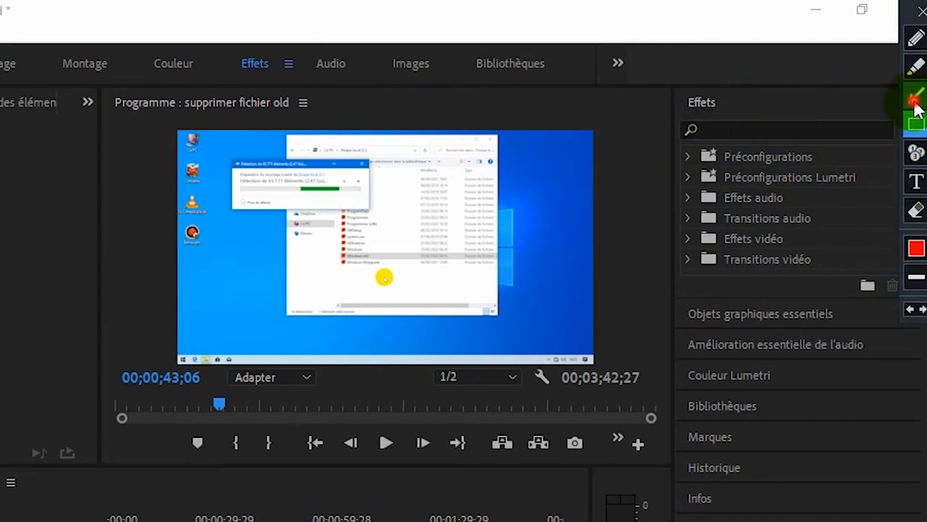
pyautogui.moveTo(620, 130); pyautogui.dragTo(699, 128)
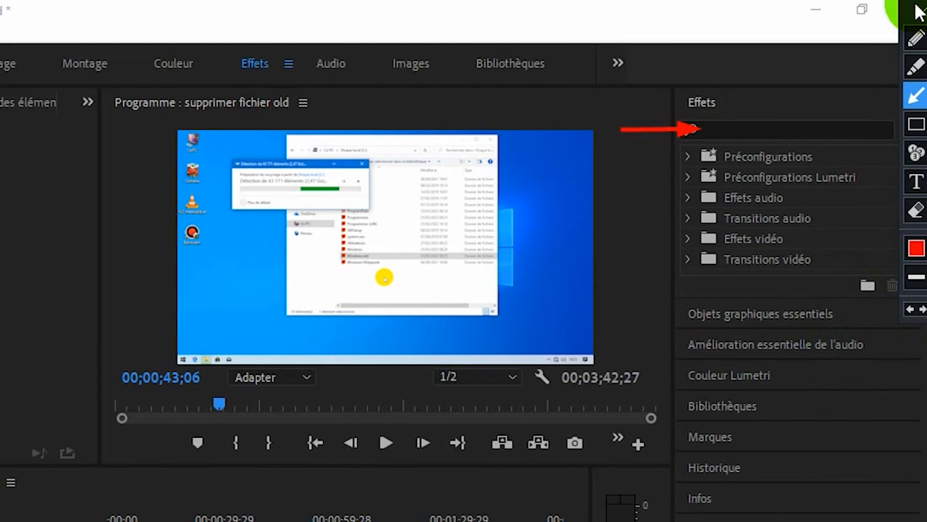
pyautogui.click(920, 9)
# Search the effects for "ultrakey".
pyautogui.click(728, 130)
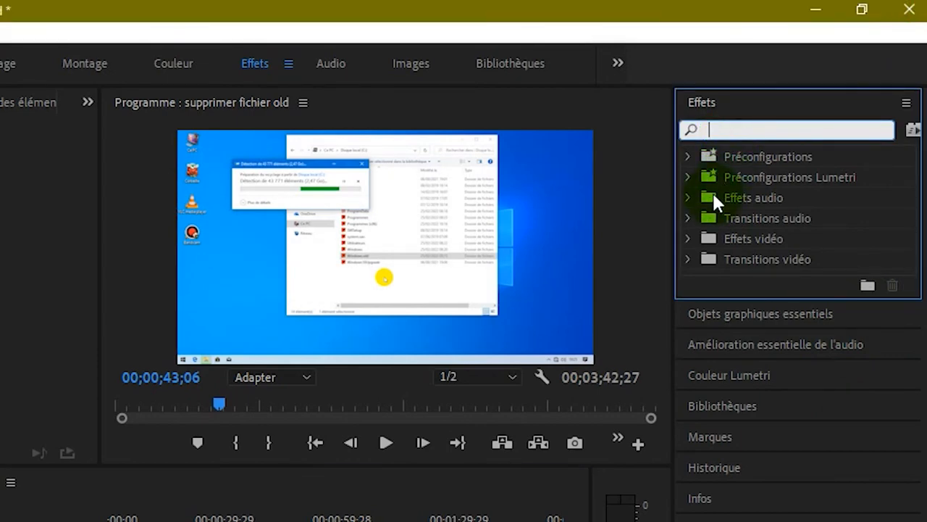
pyautogui.write('ultr')
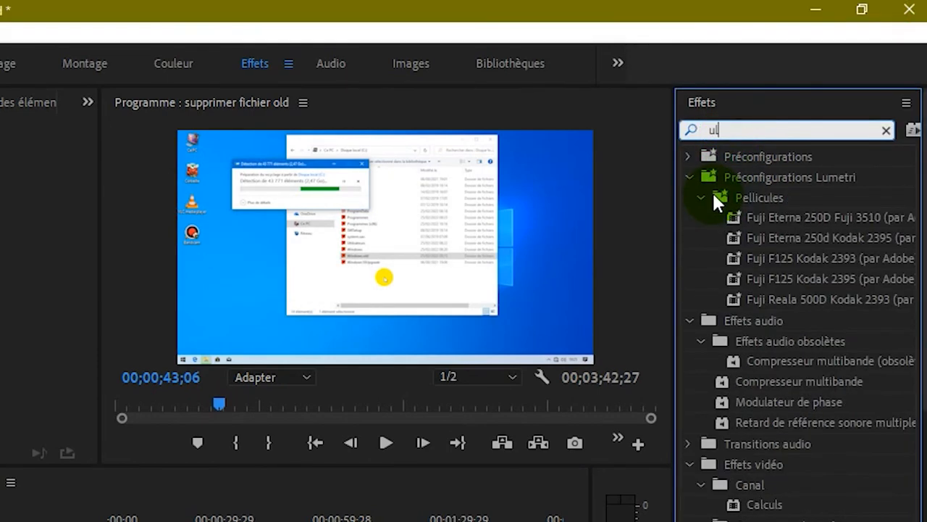
pyautogui.write('akey')
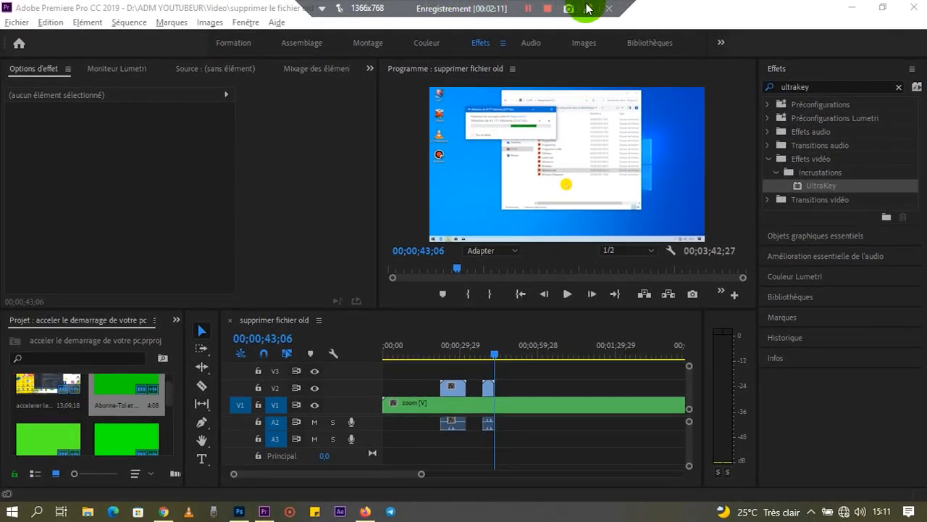
pyautogui.click(589, 8)
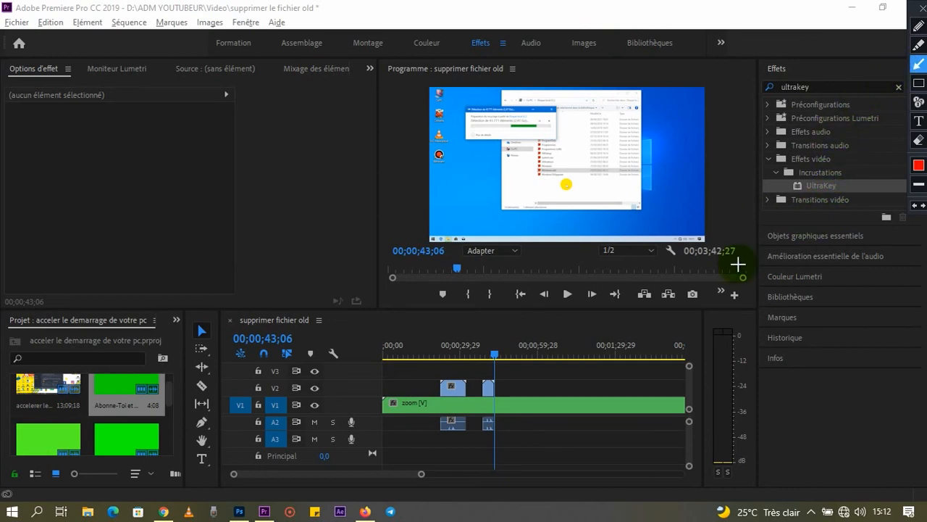
pyautogui.moveTo(747, 261); pyautogui.dragTo(800, 190)
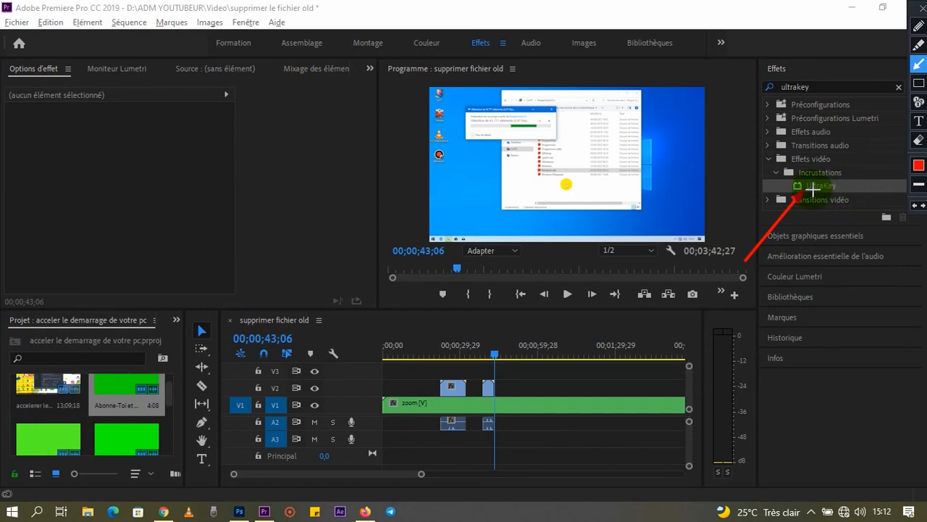
pyautogui.click(919, 8)
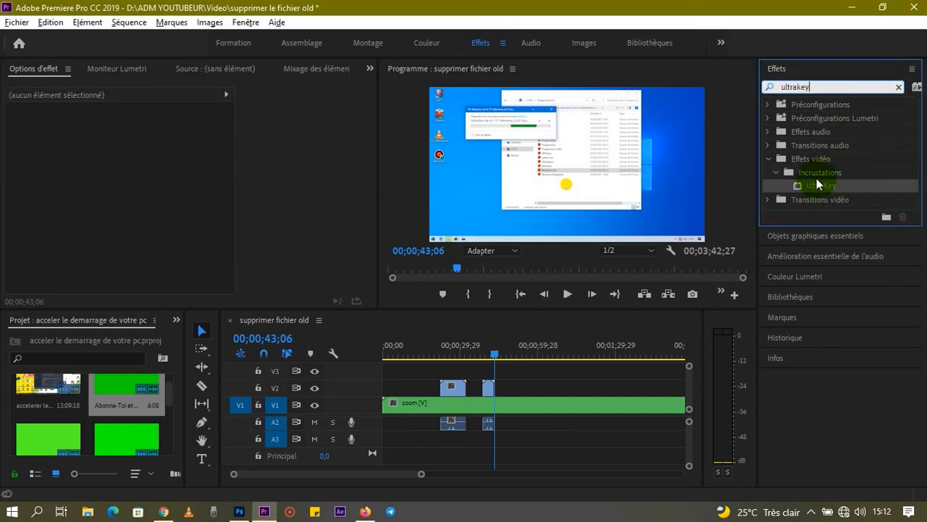
# Apply the UltraKey effect to the first green-screen clip on V2 and play the sequence until its subscribe banner shows.
pyautogui.moveTo(815, 183); pyautogui.dragTo(457, 388)
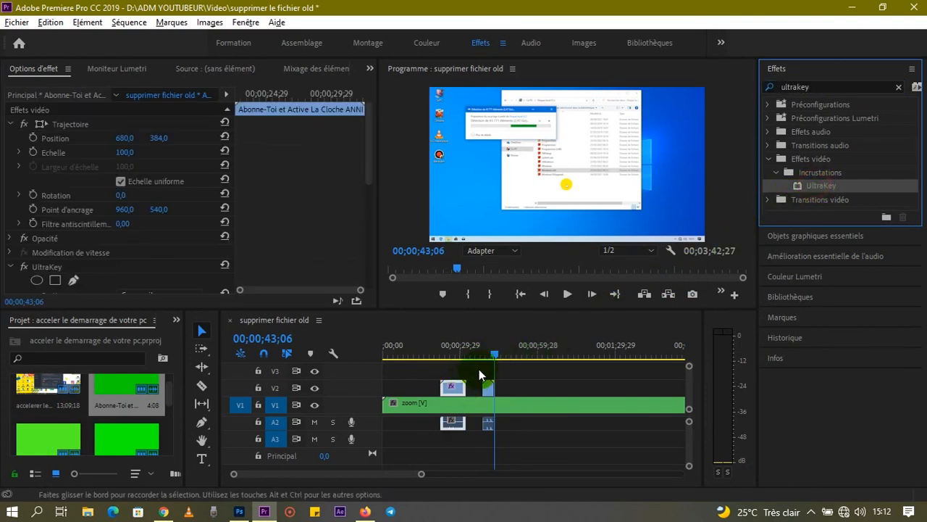
pyautogui.moveTo(497, 355); pyautogui.dragTo(432, 357)
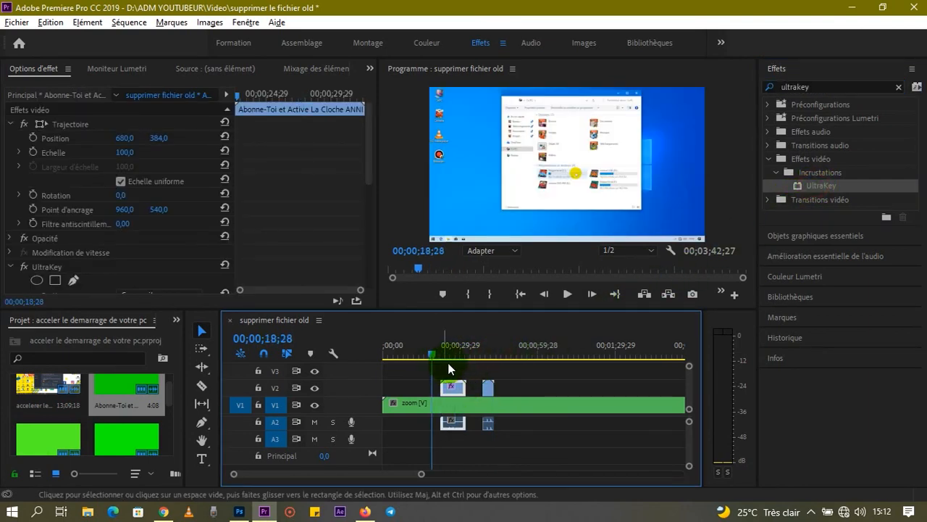
pyautogui.press('space')
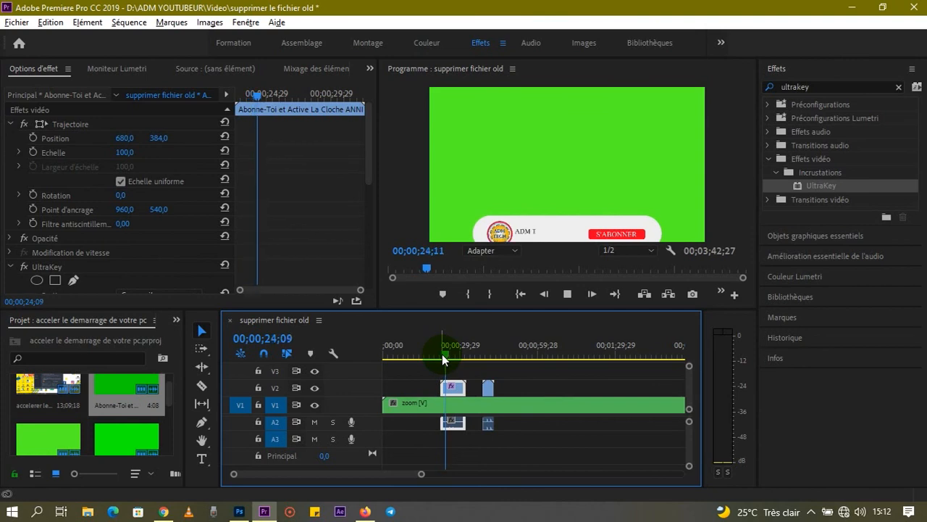
pyautogui.press('space')
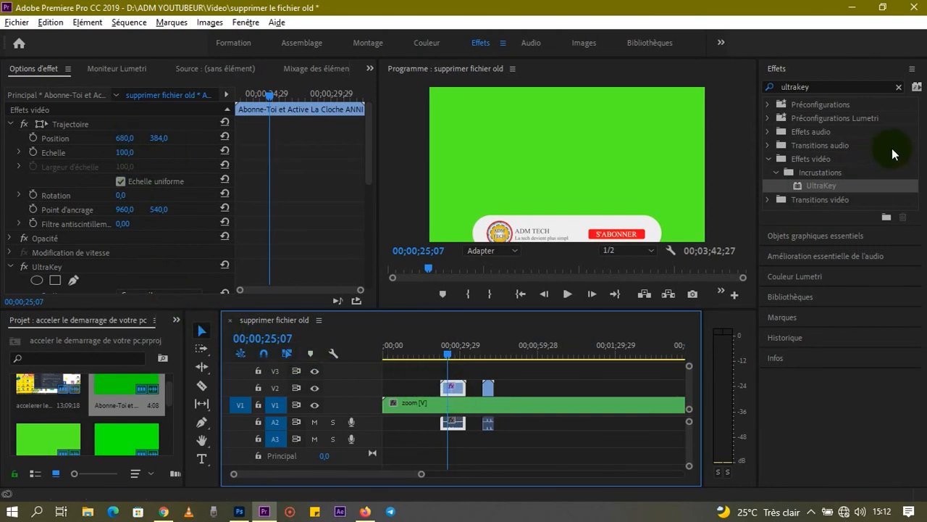
pyautogui.moveTo(483, 8)
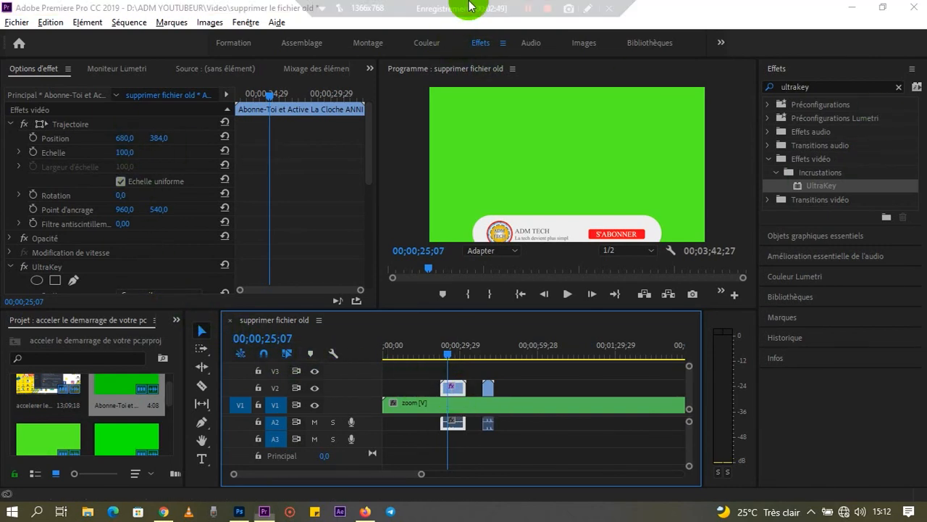
pyautogui.click(589, 12)
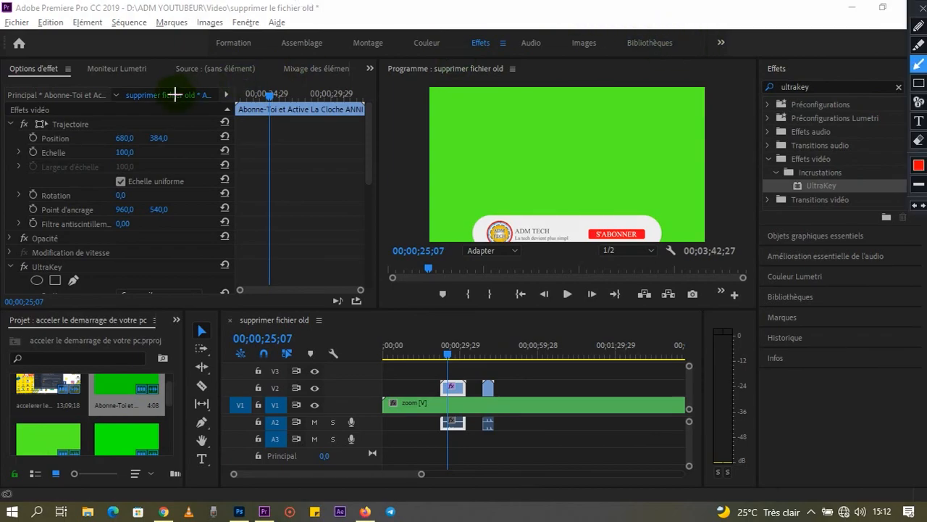
pyautogui.moveTo(56, 177); pyautogui.dragTo(49, 86)
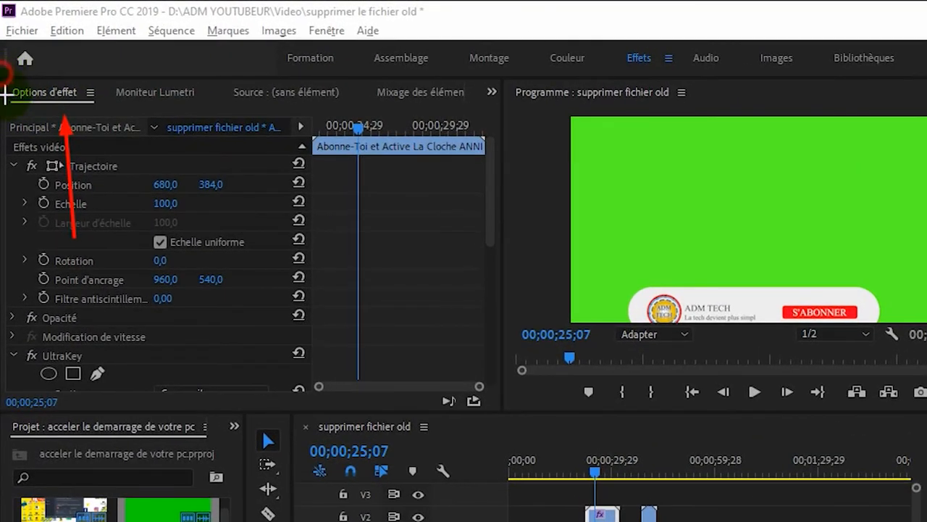
pyautogui.moveTo(1, 67); pyautogui.dragTo(84, 99)
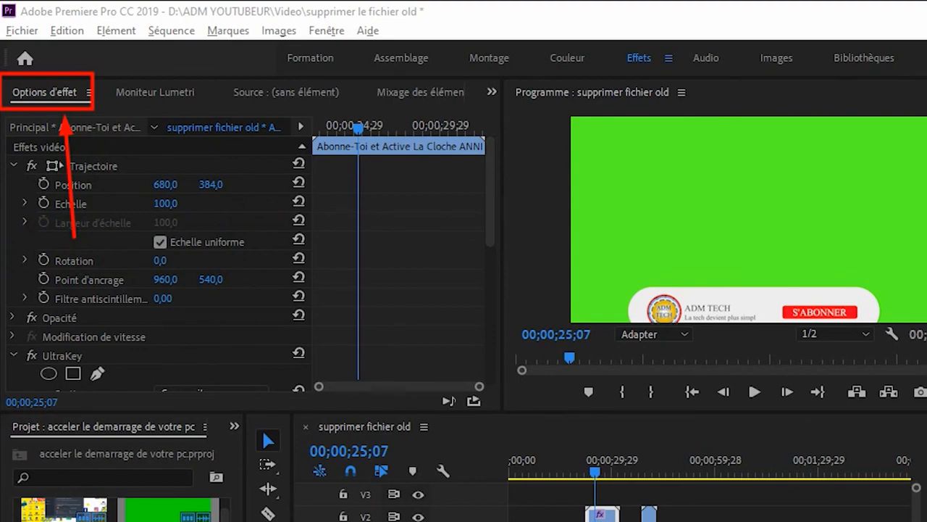
pyautogui.press('Escape')
# Set UltraKey's key color (Couleur de découpe) by sampling the clip's green background in the program preview with the eyedropper.
pyautogui.moveTo(493, 174); pyautogui.dragTo(499, 221)
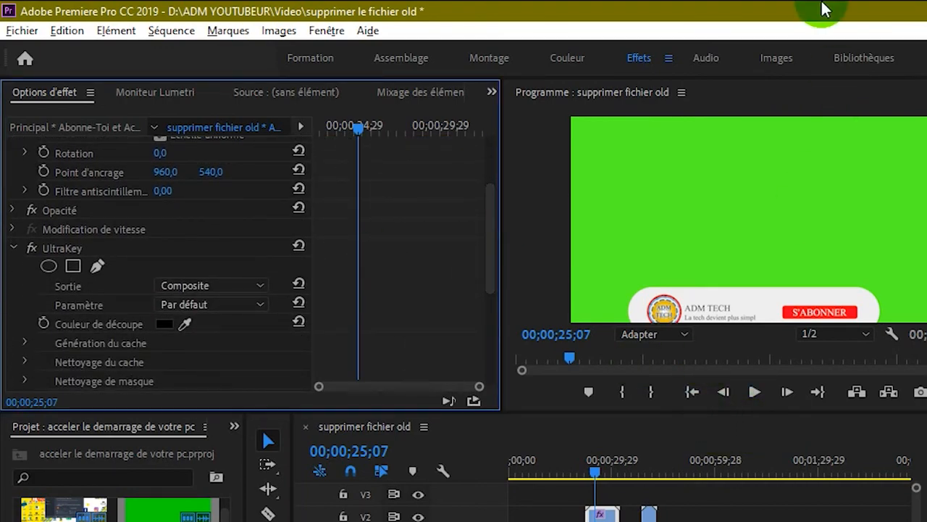
pyautogui.click(786, 10)
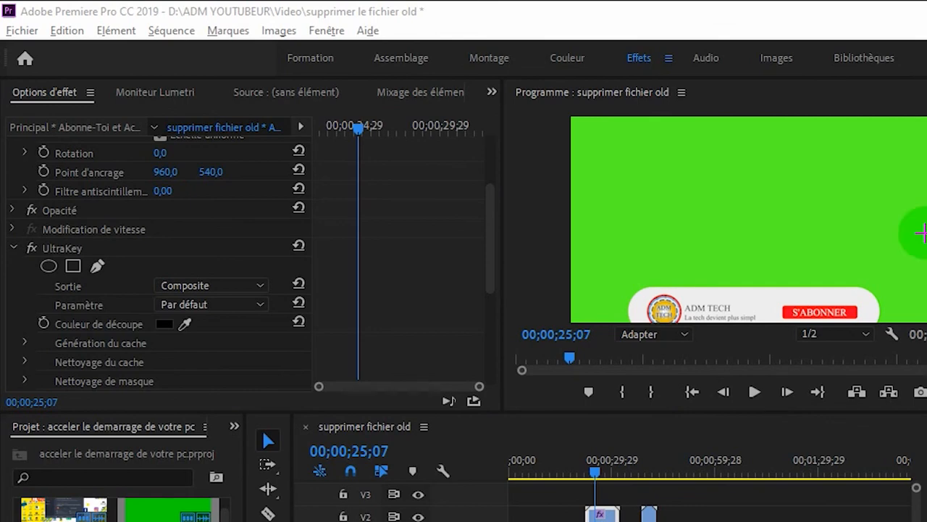
pyautogui.moveTo(360, 337); pyautogui.dragTo(202, 325)
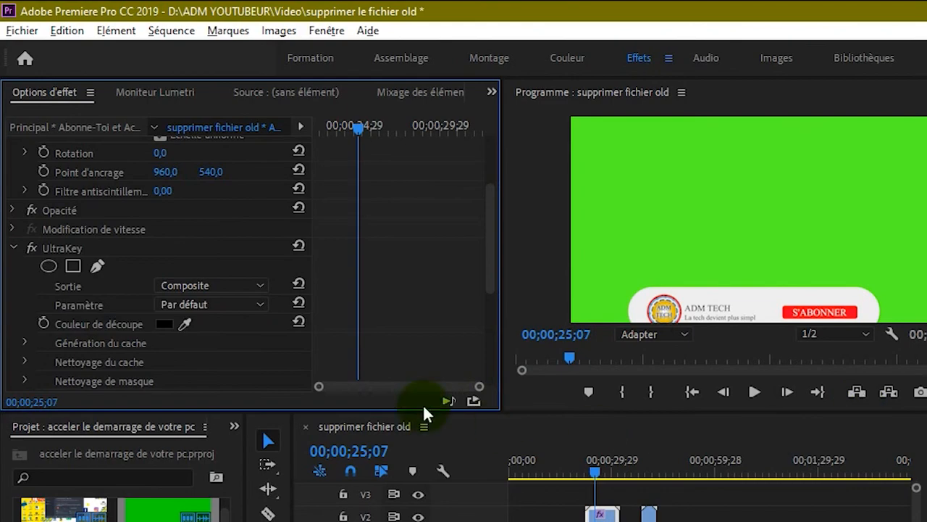
pyautogui.click(184, 325)
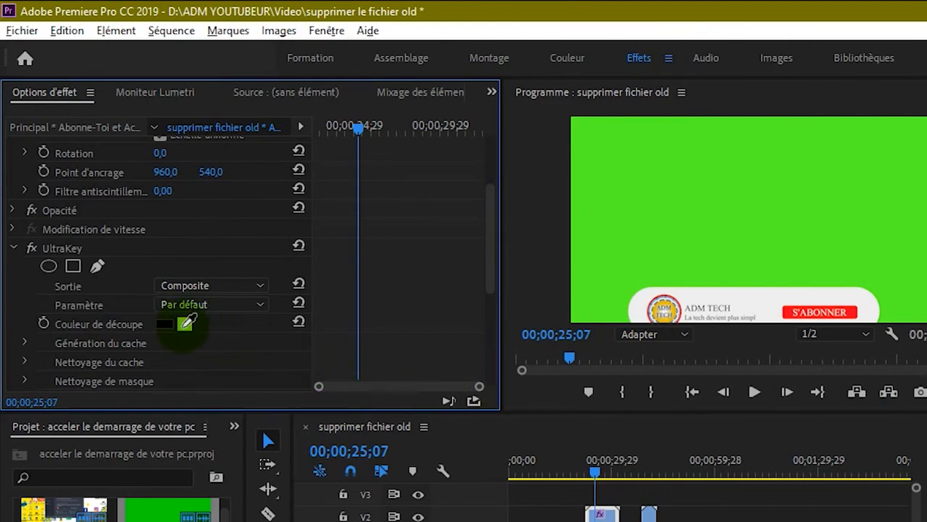
pyautogui.click(785, 210)
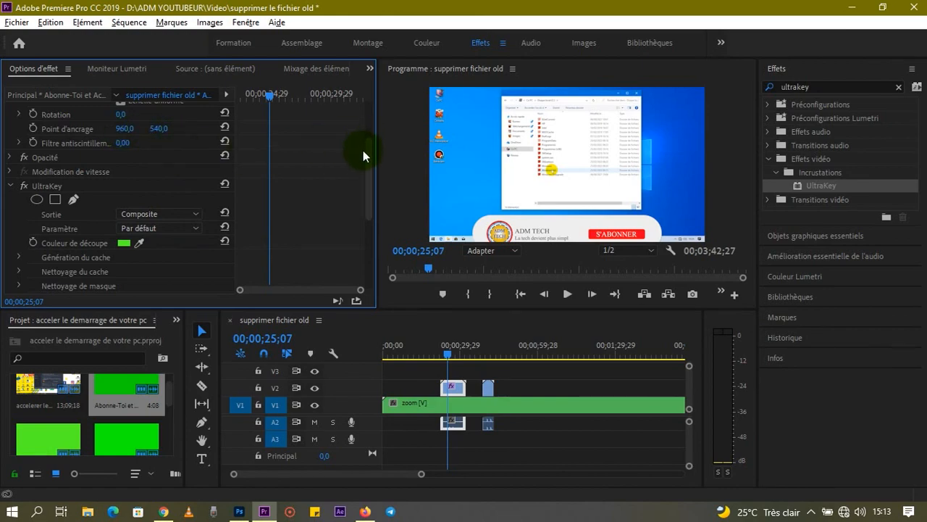
# Set the keyed clip's scale (Echelle) to 79,0 and play the sequence from just before the clip.
pyautogui.moveTo(366, 165); pyautogui.dragTo(368, 128)
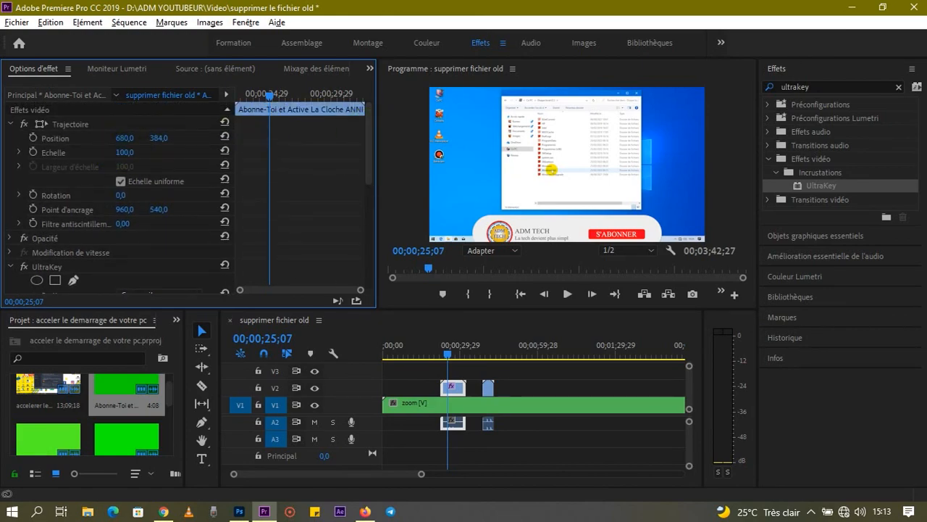
pyautogui.moveTo(125, 153); pyautogui.dragTo(111, 153)
pyautogui.click(445, 354)
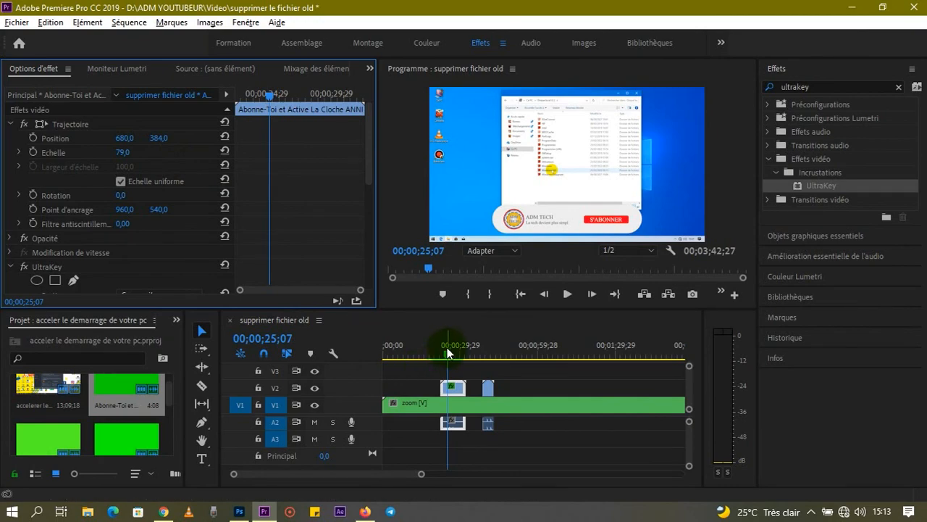
pyautogui.moveTo(447, 352); pyautogui.dragTo(434, 352)
pyautogui.press('space')
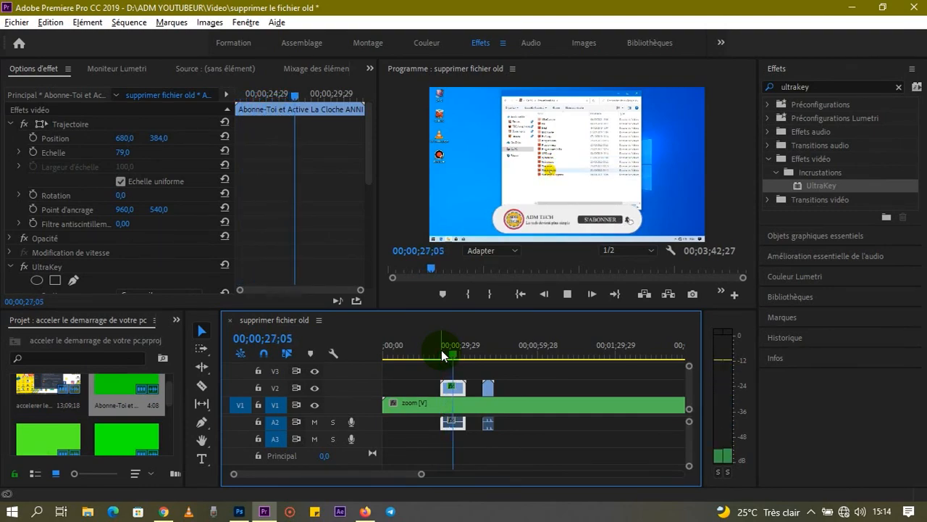
# Play the sequence until the second green-screen clip on V2 shows in the preview, and apply the UltraKey effect to that clip.
pyautogui.press('space')
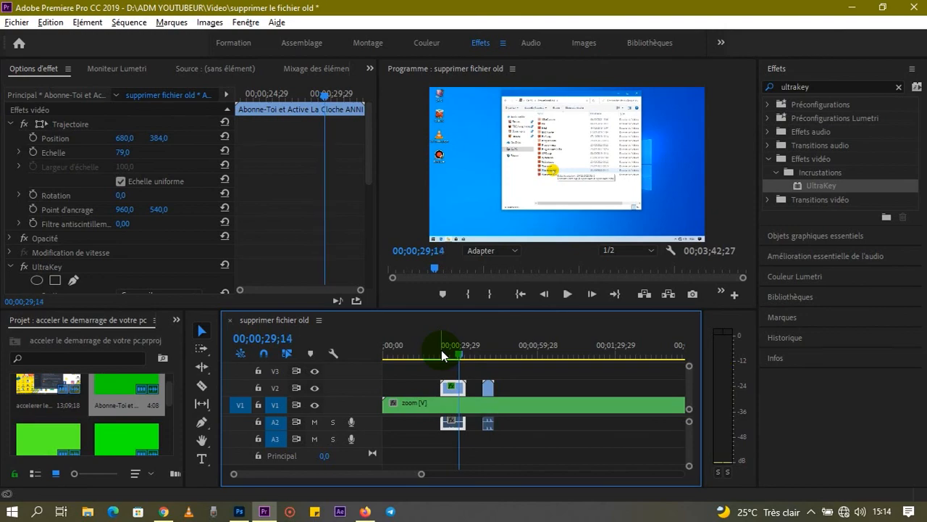
pyautogui.moveTo(458, 355); pyautogui.dragTo(481, 360)
pyautogui.press('space')
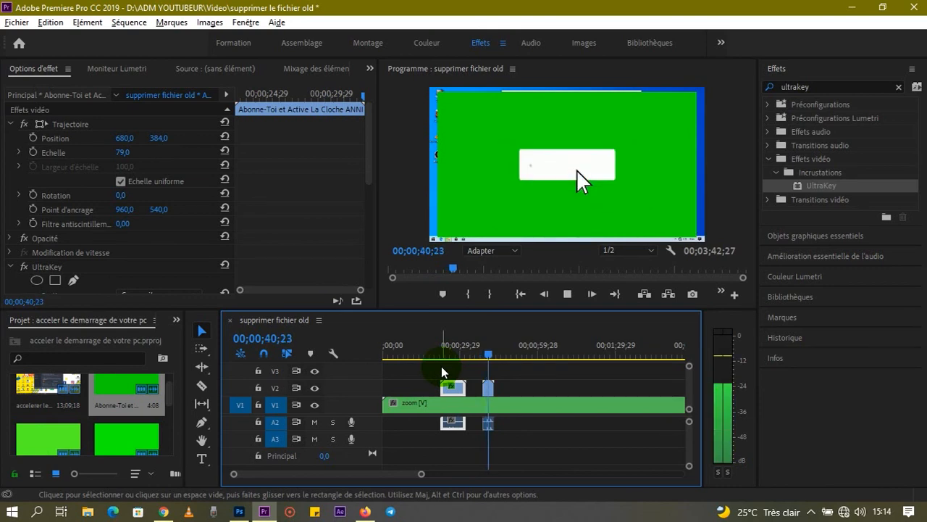
pyautogui.press('space')
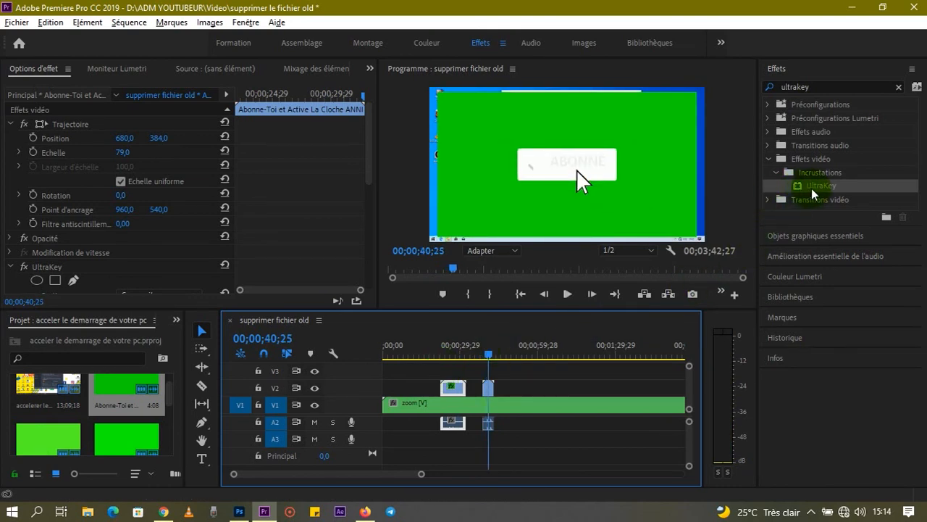
pyautogui.moveTo(813, 193); pyautogui.dragTo(492, 390)
pyautogui.click(489, 389)
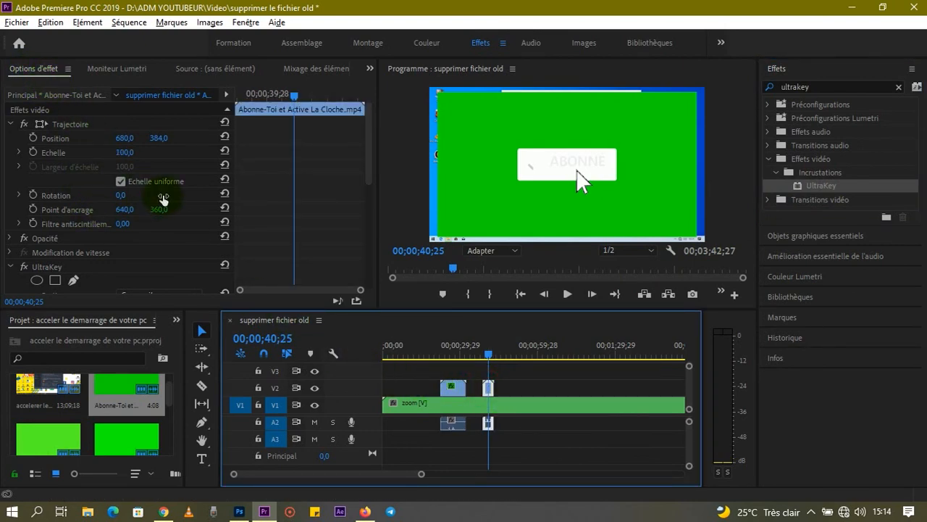
# Set the second clip's UltraKey key color (Couleur de découpe) by sampling its green background in the program preview with the eyedropper.
pyautogui.moveTo(368, 165); pyautogui.dragTo(379, 211)
pyautogui.click(138, 204)
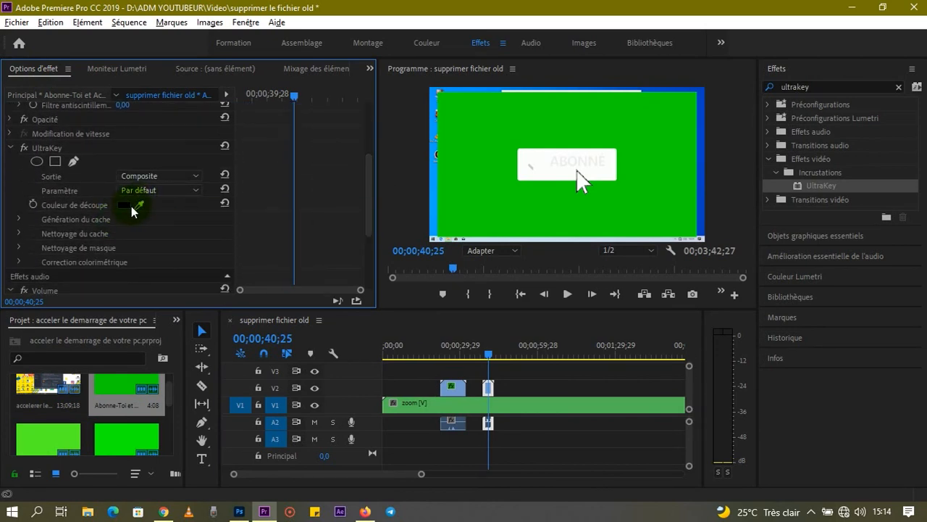
pyautogui.moveTo(145, 203); pyautogui.dragTo(471, 185)
# Play the sequence from just before the second keyed clip to its end, then minimize the editor to show the desktop.
pyautogui.moveTo(490, 352); pyautogui.dragTo(480, 358)
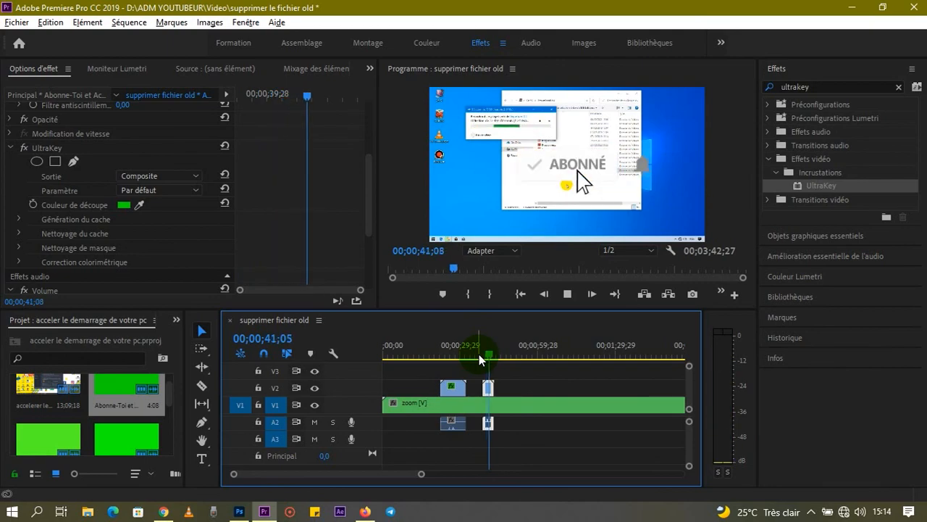
pyautogui.press('space')
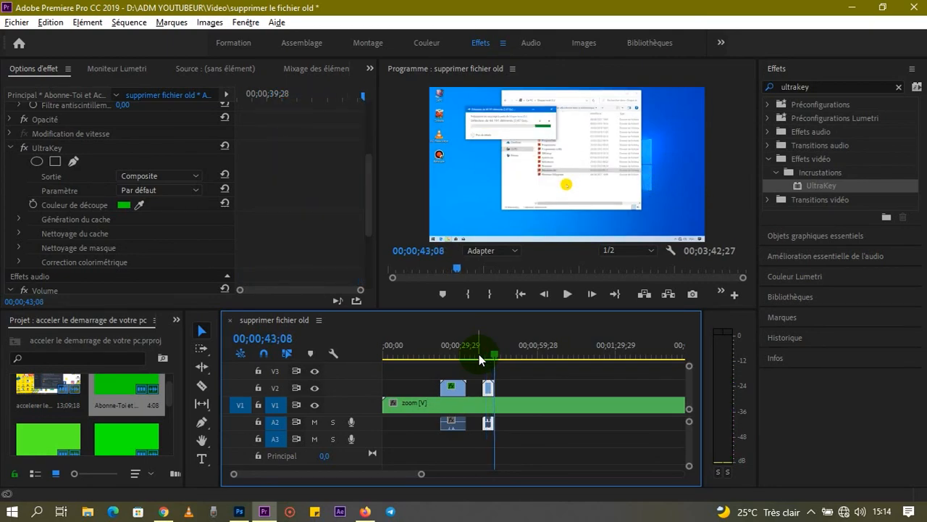
pyautogui.click(848, 7)
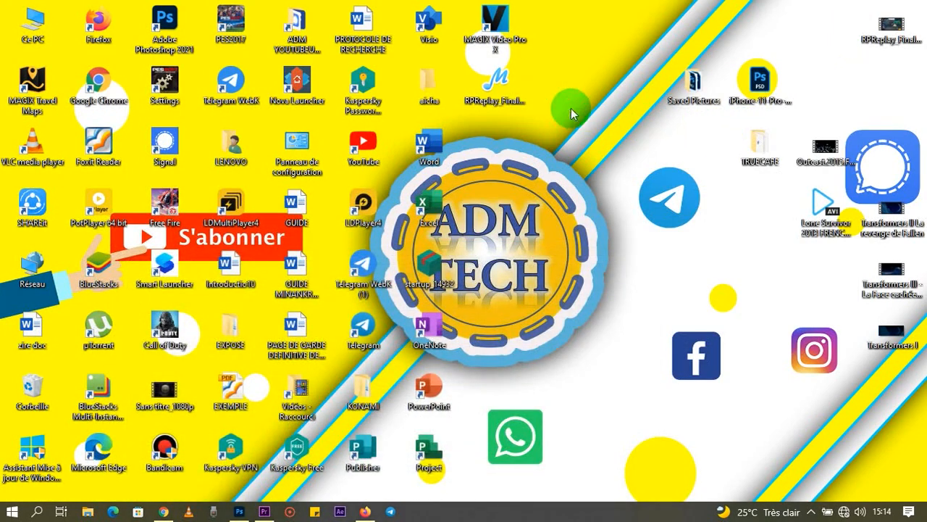